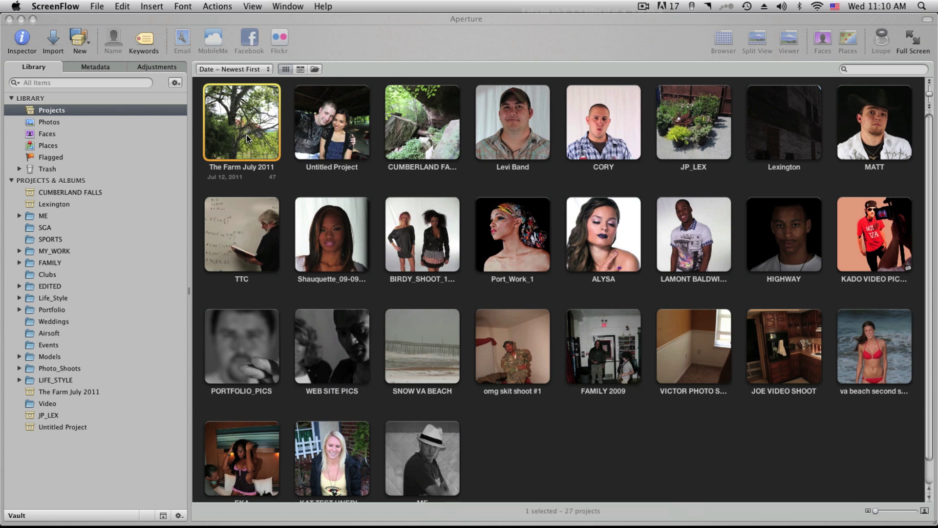
Step: Open The Farm July 2011 project and display the photo of the red-roofed barn in the field at full size
{"action": "left_click", "coordinate": [240, 133]}
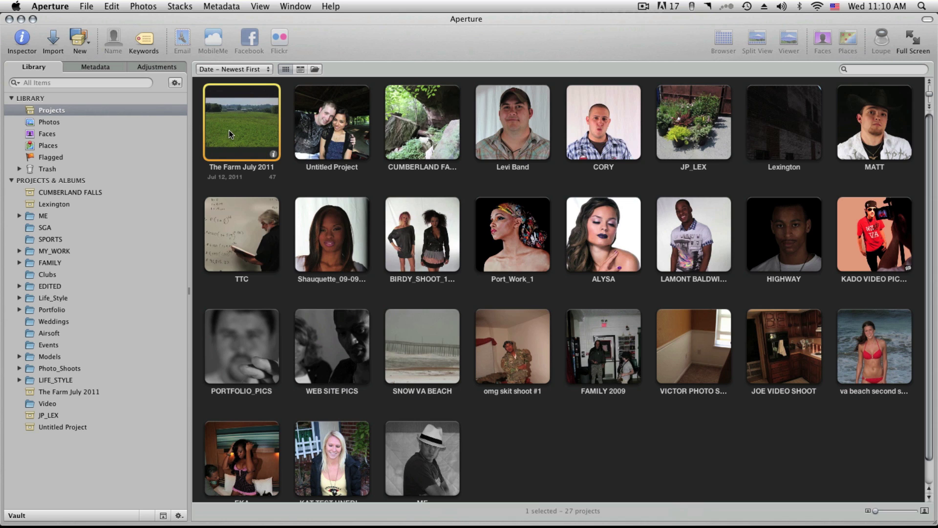
{"action": "double_click", "coordinate": [216, 104]}
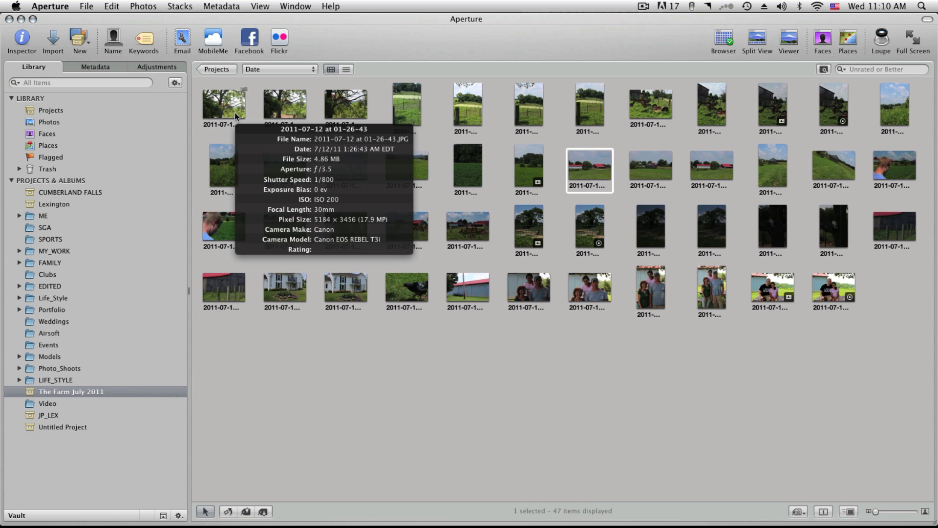
{"action": "mouse_move", "coordinate": [272, 289]}
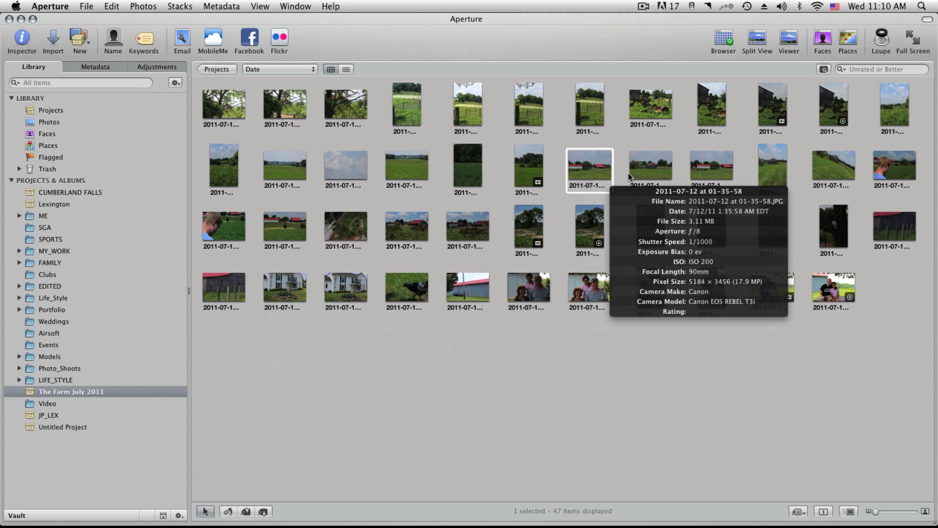
{"action": "double_click", "coordinate": [641, 171]}
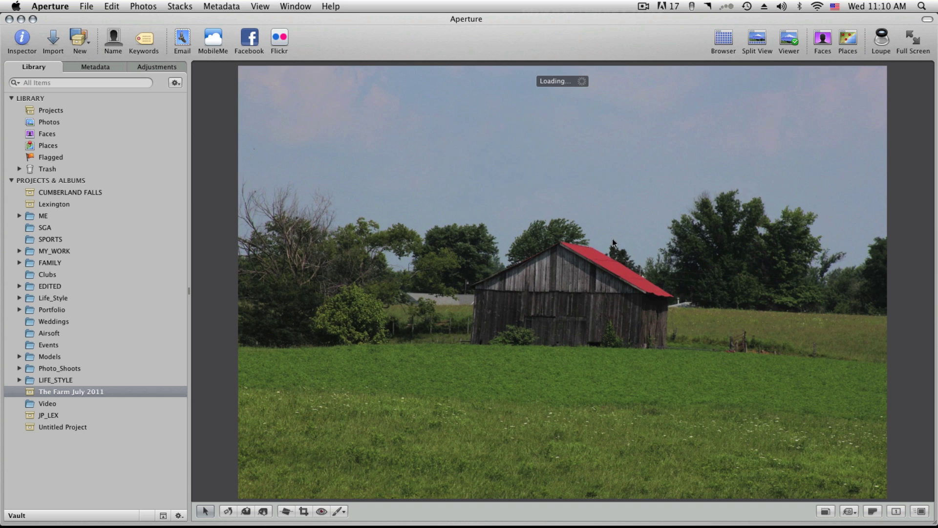
{"action": "mouse_move", "coordinate": [450, 297]}
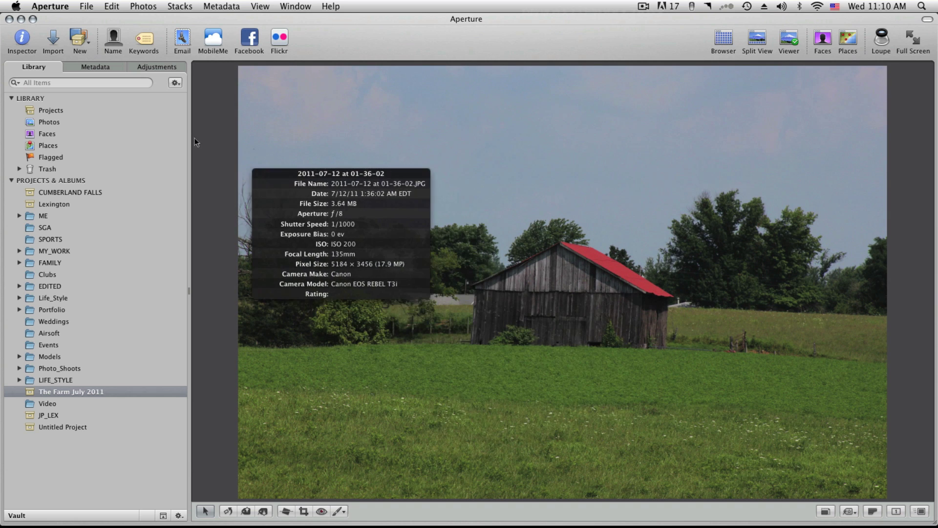
Step: Show the photo's adjustment controls and set the exposure brightness to 0.03
{"action": "left_click", "coordinate": [145, 67]}
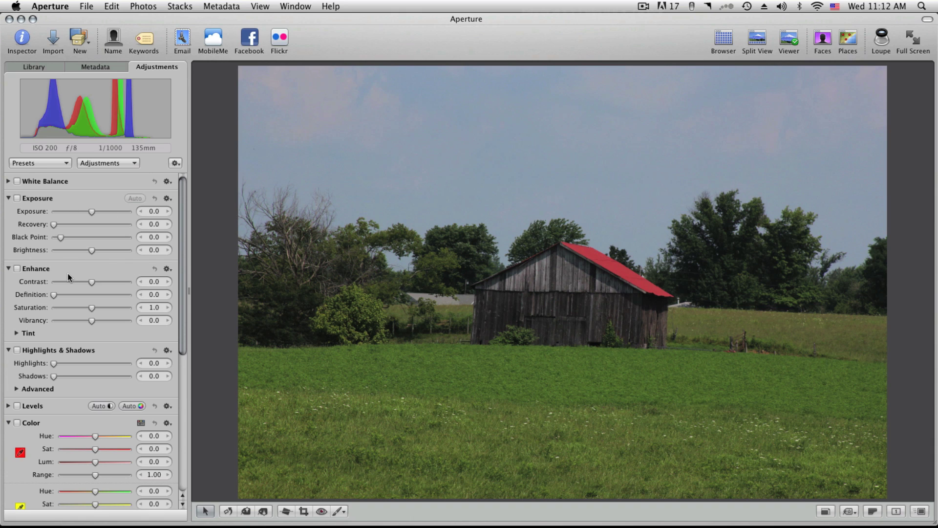
{"action": "left_click", "coordinate": [101, 250]}
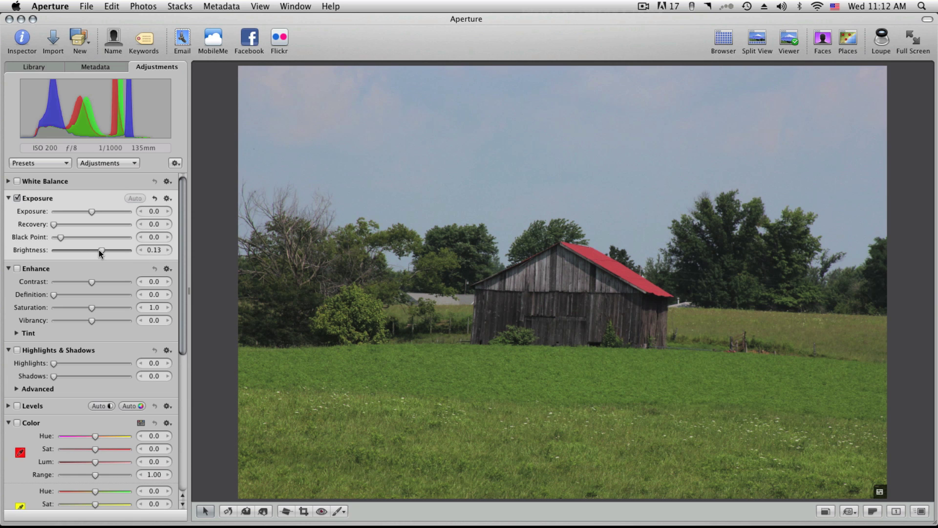
{"action": "mouse_move", "coordinate": [99, 250]}
{"action": "left_mouse_down"}
{"action": "mouse_move", "coordinate": [84, 250]}
{"action": "mouse_move", "coordinate": [94, 248]}
{"action": "left_mouse_up"}
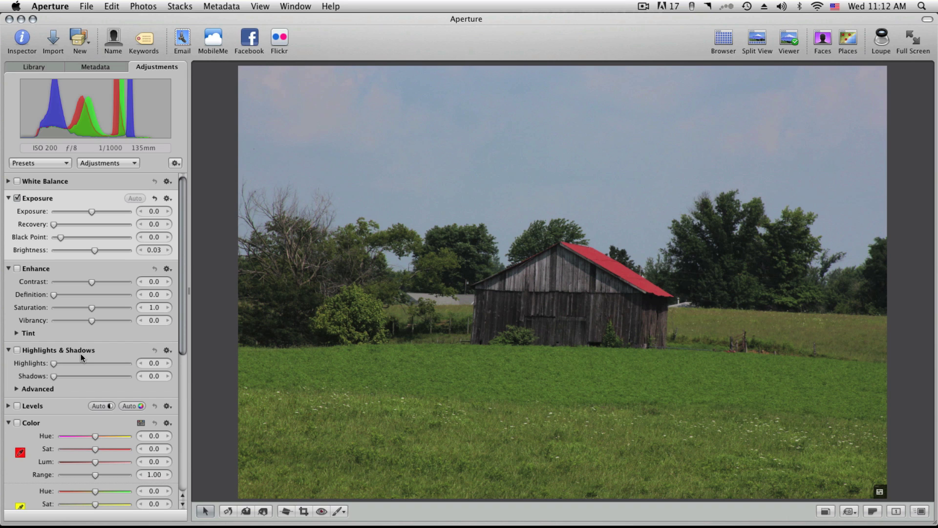
Step: In the Color adjustment, set the green saturation to 42.0 and luminance to -24.7, and the red saturation to 10.1
{"action": "scroll", "coordinate": [69, 400], "scroll_direction": "down", "scroll_amount": 8}
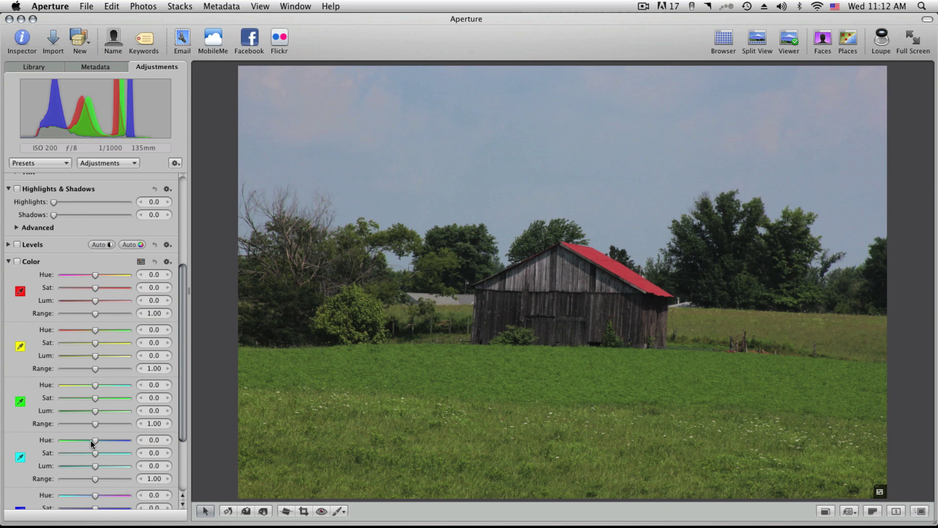
{"action": "scroll", "coordinate": [107, 397], "scroll_direction": "down", "scroll_amount": 4}
{"action": "left_click_drag", "start_coordinate": [96, 317], "coordinate": [111, 315]}
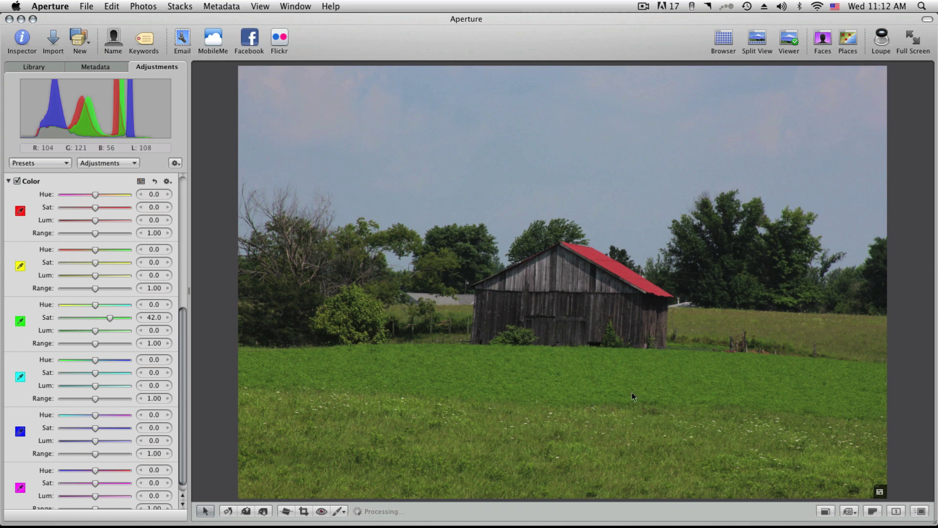
{"action": "left_click_drag", "start_coordinate": [94, 330], "coordinate": [83, 330]}
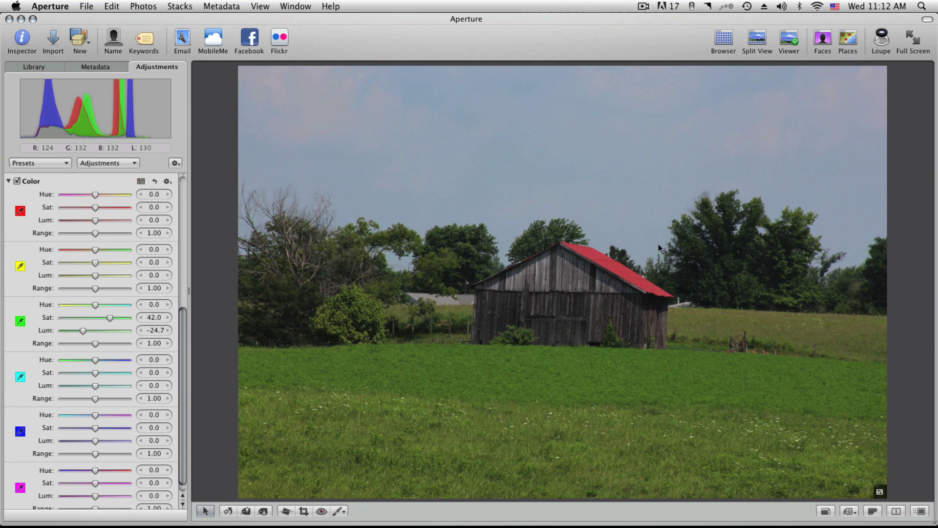
{"action": "left_click_drag", "start_coordinate": [104, 208], "coordinate": [108, 207]}
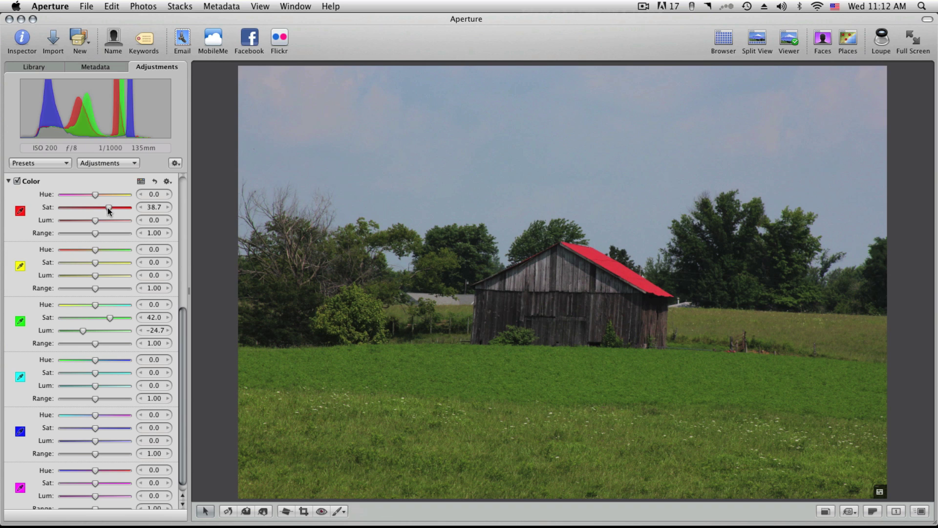
{"action": "left_click_drag", "start_coordinate": [99, 208], "coordinate": [98, 207]}
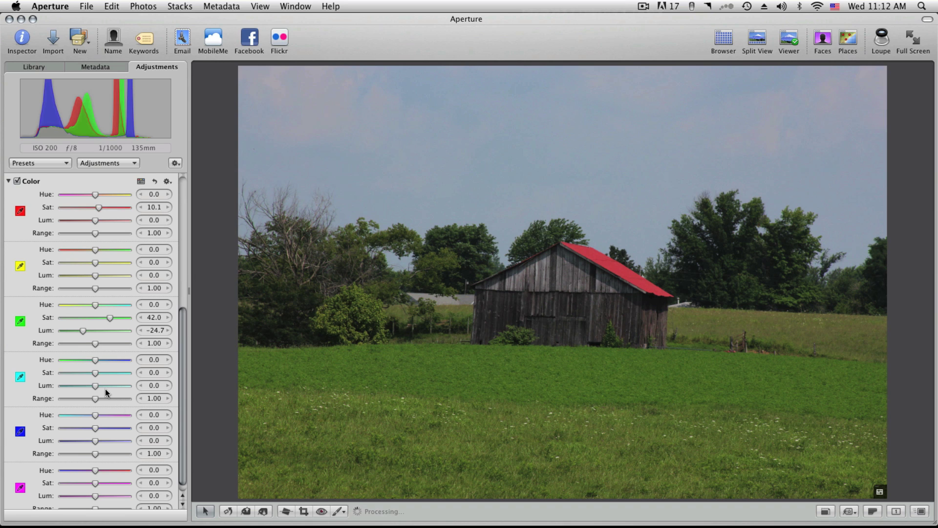
Step: Collapse the Color adjustment and take a brief look at the Levels controls
{"action": "scroll", "coordinate": [104, 388], "scroll_direction": "down", "scroll_amount": 1}
{"action": "scroll", "coordinate": [67, 400], "scroll_direction": "up", "scroll_amount": 5}
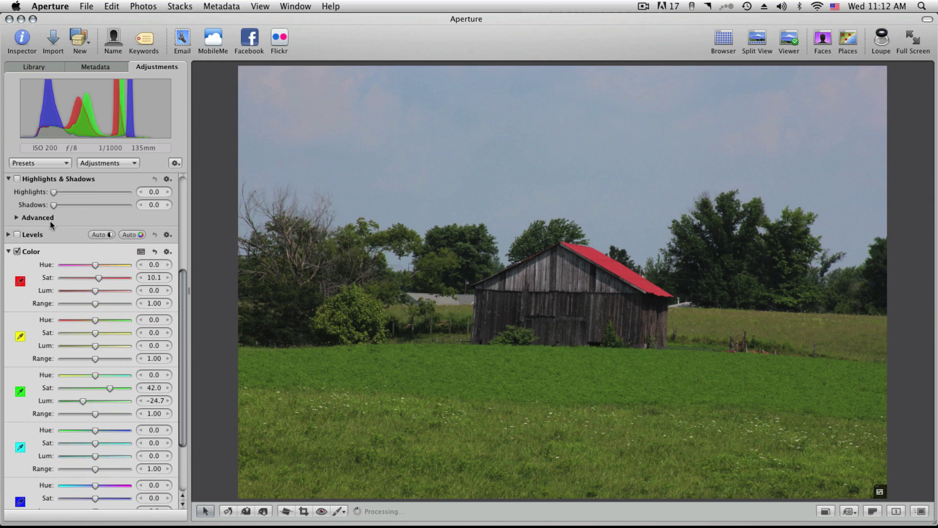
{"action": "left_click", "coordinate": [8, 282]}
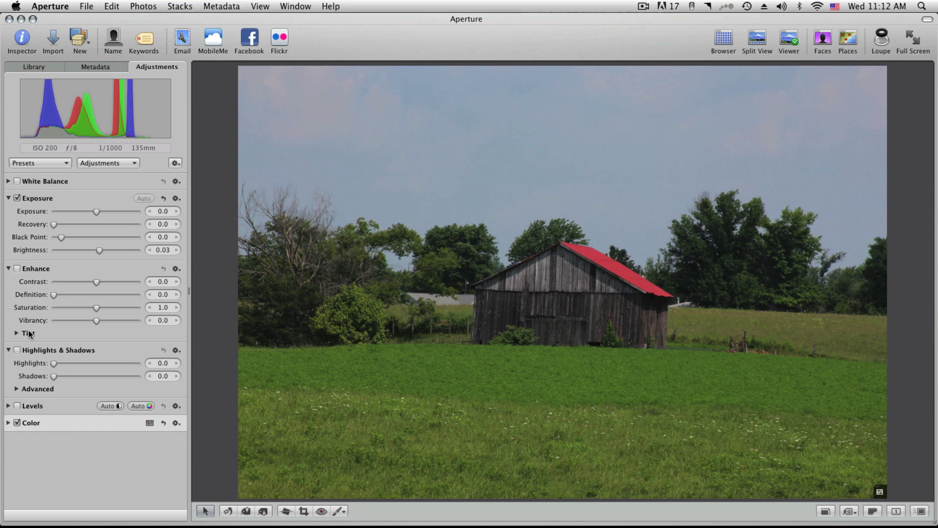
{"action": "left_click", "coordinate": [8, 406]}
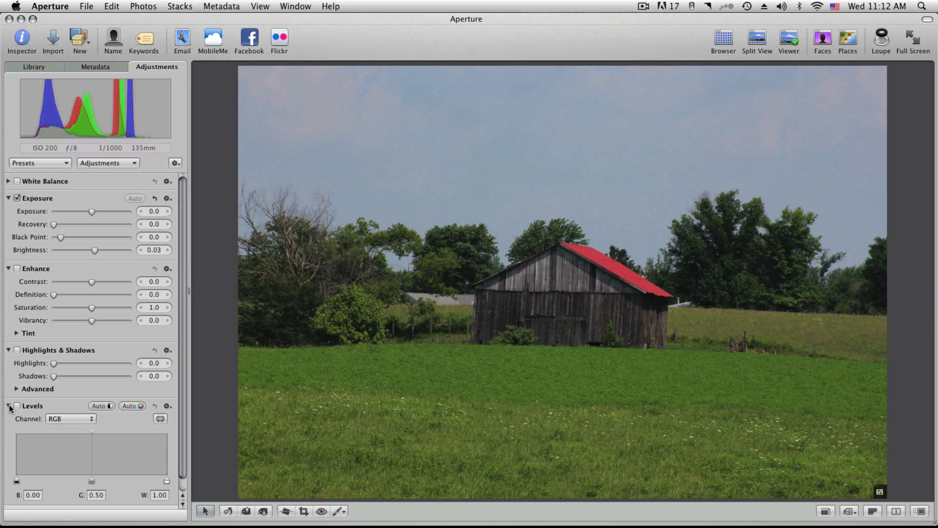
{"action": "left_click", "coordinate": [10, 407]}
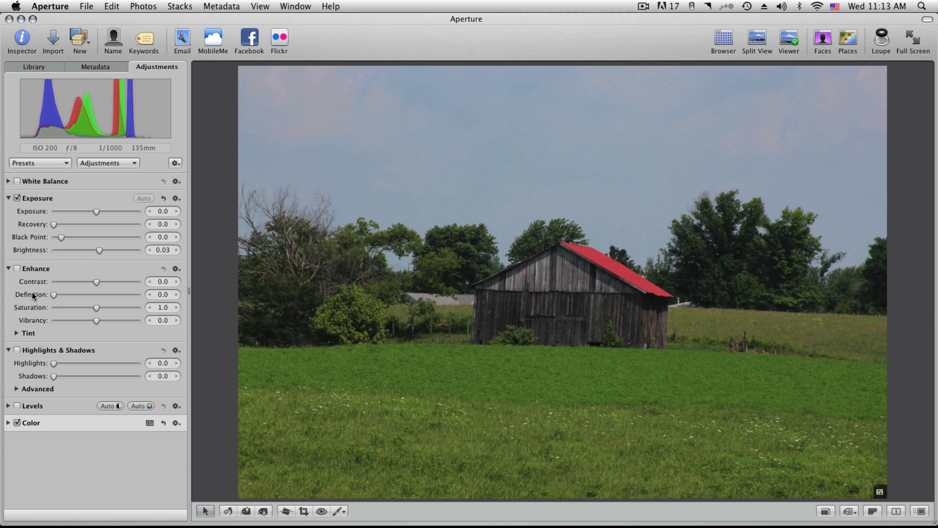
Step: In the Enhance adjustment, set Definition to 0.44, Saturation to 0.89 and Vibrancy to 0.3
{"action": "left_click", "coordinate": [91, 294]}
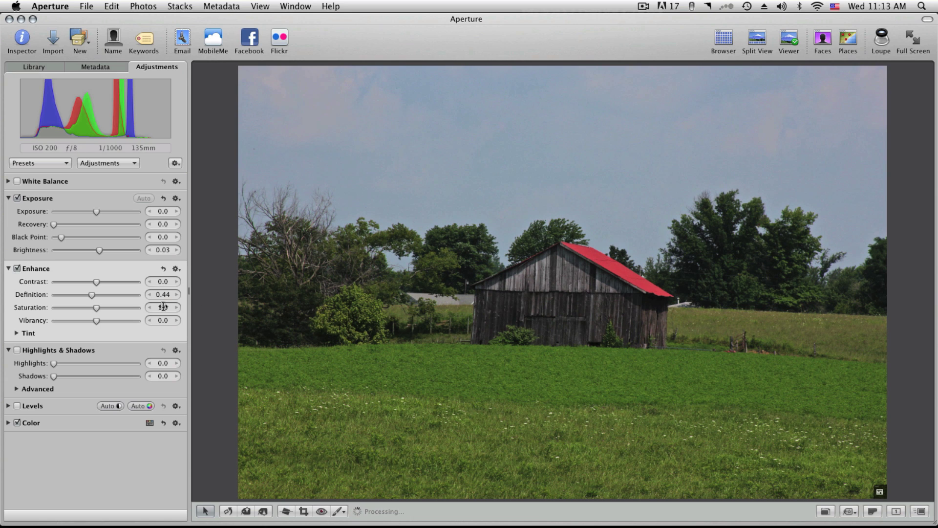
{"action": "left_click_drag", "start_coordinate": [97, 308], "coordinate": [73, 308]}
{"action": "left_click_drag", "start_coordinate": [89, 307], "coordinate": [94, 308]}
{"action": "left_click_drag", "start_coordinate": [101, 308], "coordinate": [86, 308]}
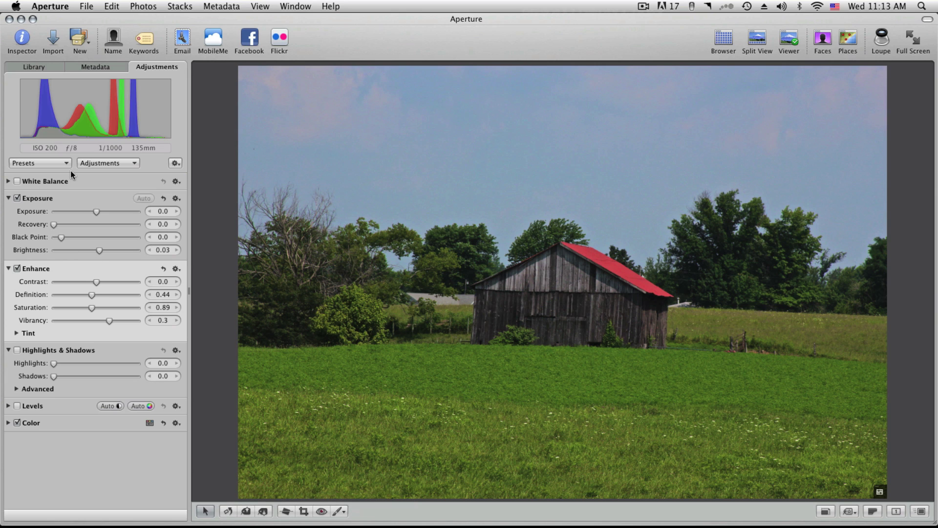
Step: Look through the available adjustments and expand the White Balance controls, keeping that adjustment switched off
{"action": "left_click", "coordinate": [87, 162]}
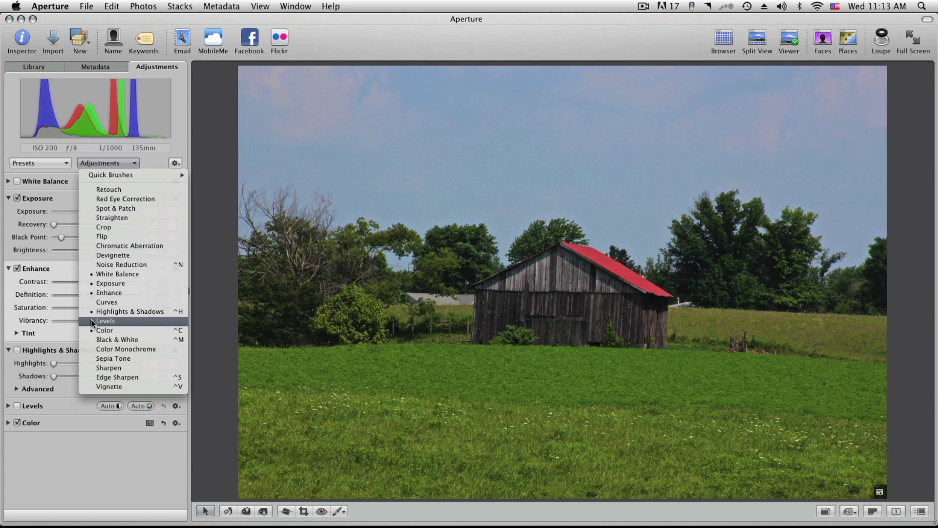
{"action": "left_click", "coordinate": [13, 318]}
{"action": "left_click", "coordinate": [107, 162]}
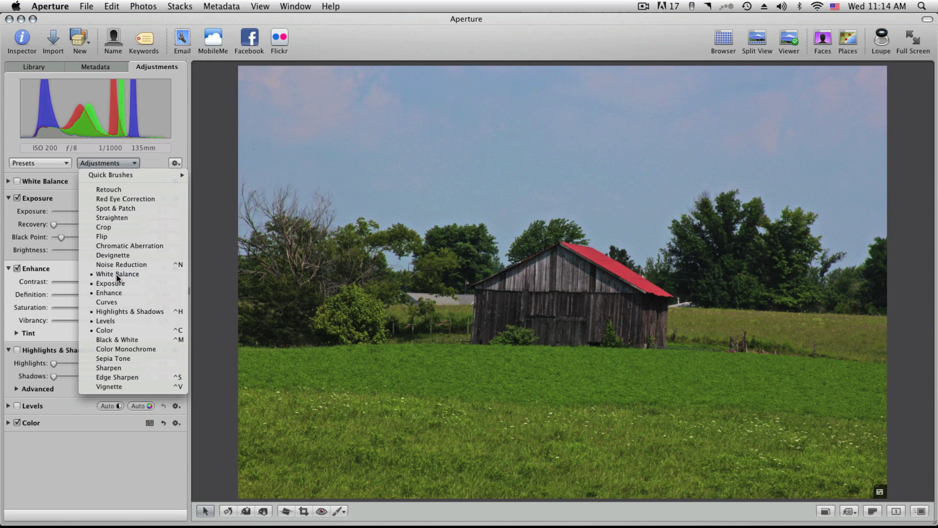
{"action": "left_click", "coordinate": [116, 274]}
{"action": "left_click", "coordinate": [17, 181]}
Step: Add a Retouch adjustment in Repair mode and brush two strokes across the sky above the barn
{"action": "left_click", "coordinate": [92, 162]}
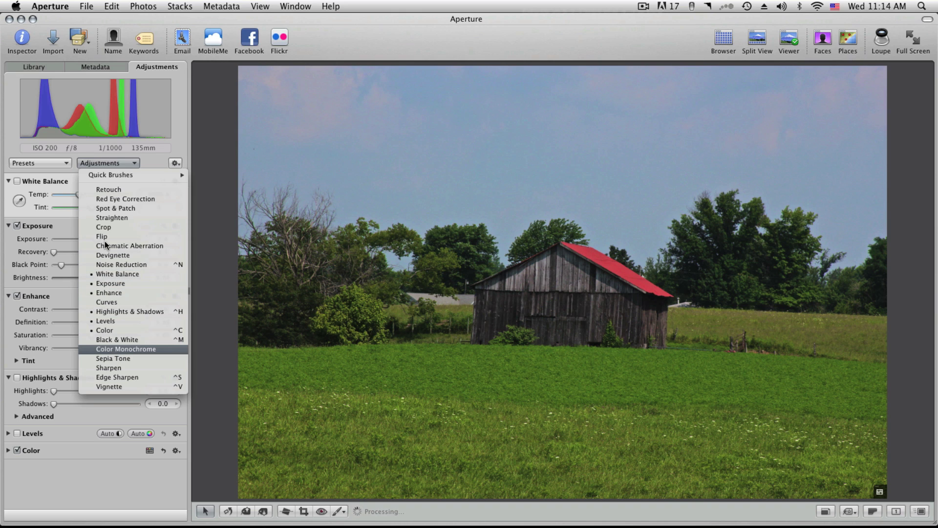
{"action": "left_click", "coordinate": [110, 192]}
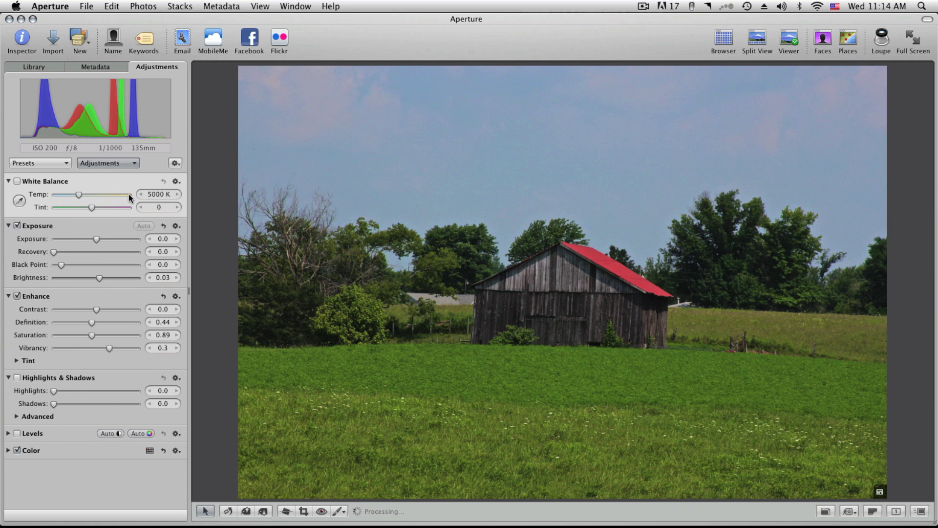
{"action": "key", "text": "x"}
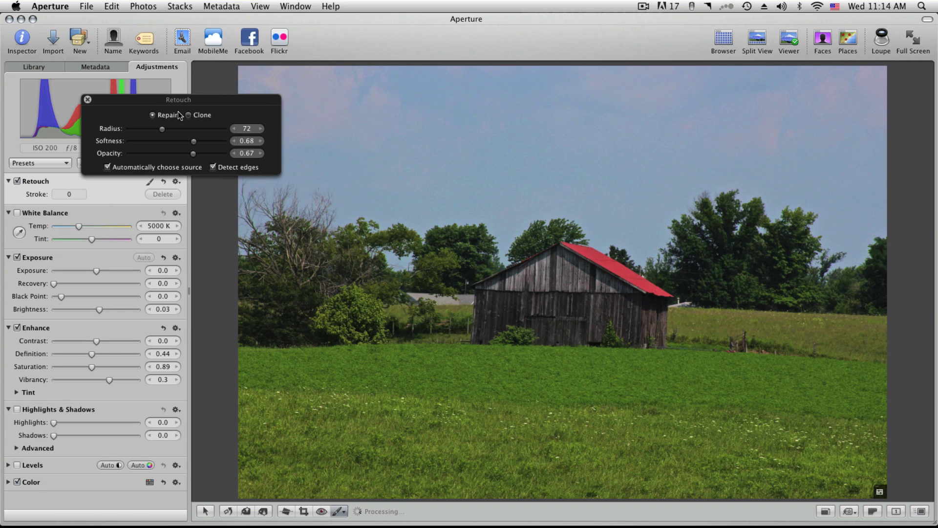
{"action": "left_click_drag", "start_coordinate": [179, 99], "coordinate": [290, 101]}
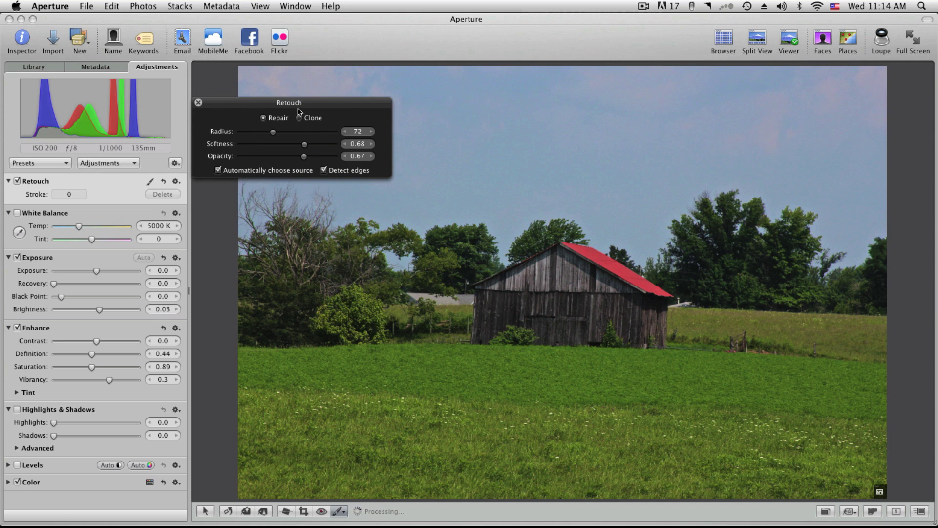
{"action": "left_click_drag", "start_coordinate": [311, 105], "coordinate": [381, 114]}
{"action": "left_click", "coordinate": [491, 126]}
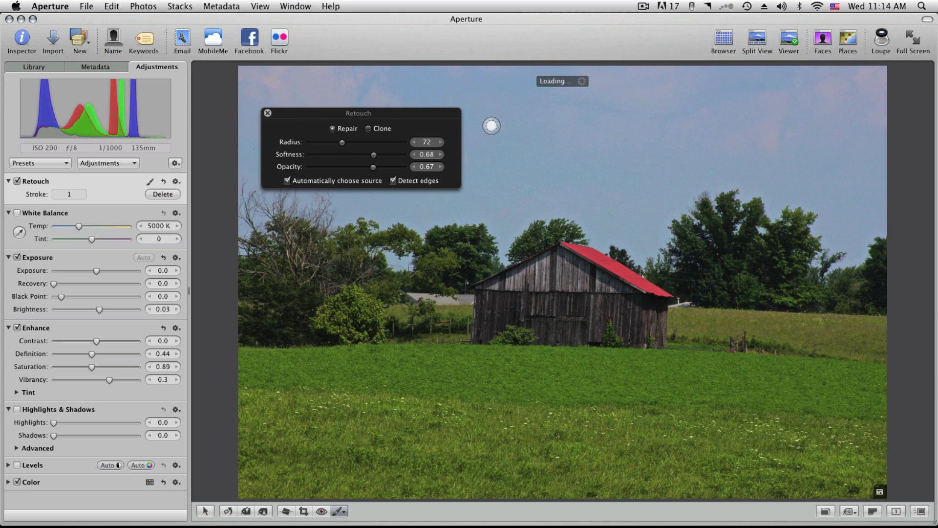
{"action": "left_click_drag", "start_coordinate": [495, 128], "coordinate": [644, 129]}
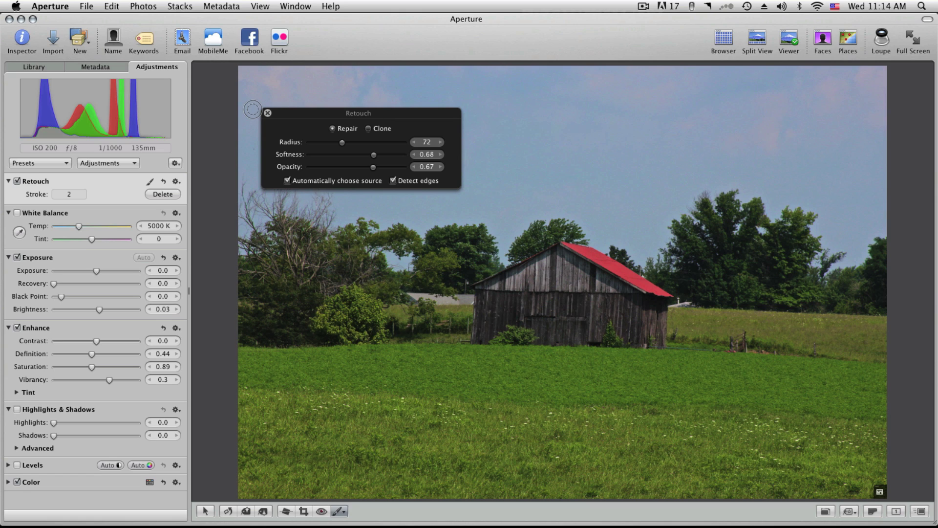
{"action": "left_click", "coordinate": [267, 114]}
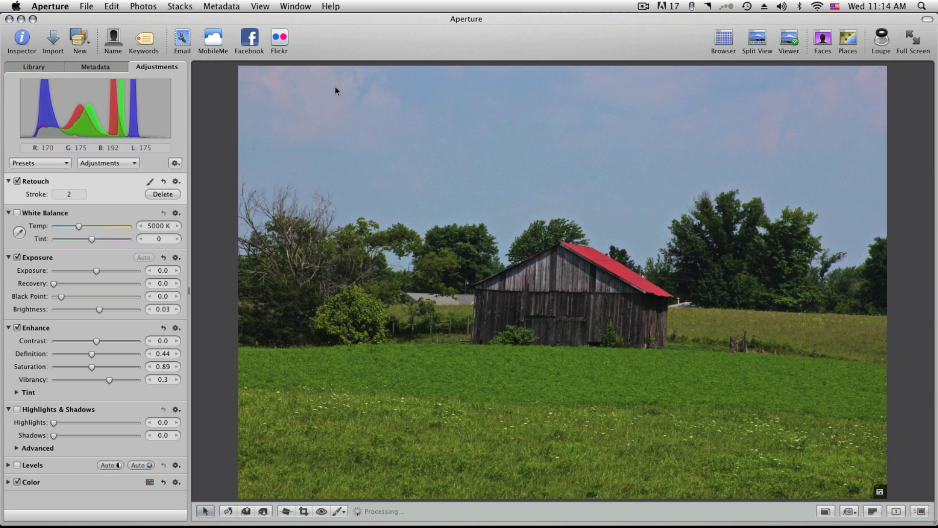
Step: Add a Gamma vignette to the barn photo with an intensity of 0.79 and a radius of 0.9
{"action": "key", "text": "t"}
{"action": "left_click", "coordinate": [107, 164]}
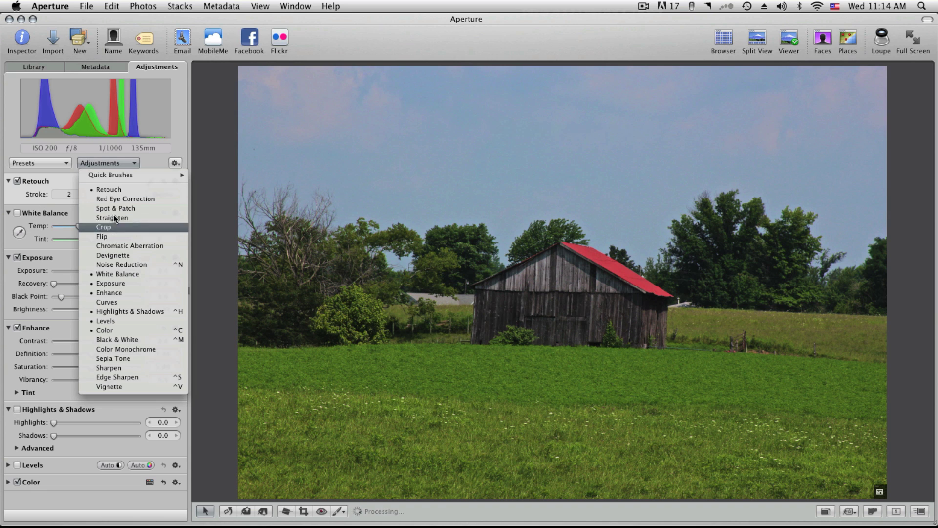
{"action": "left_click", "coordinate": [116, 388]}
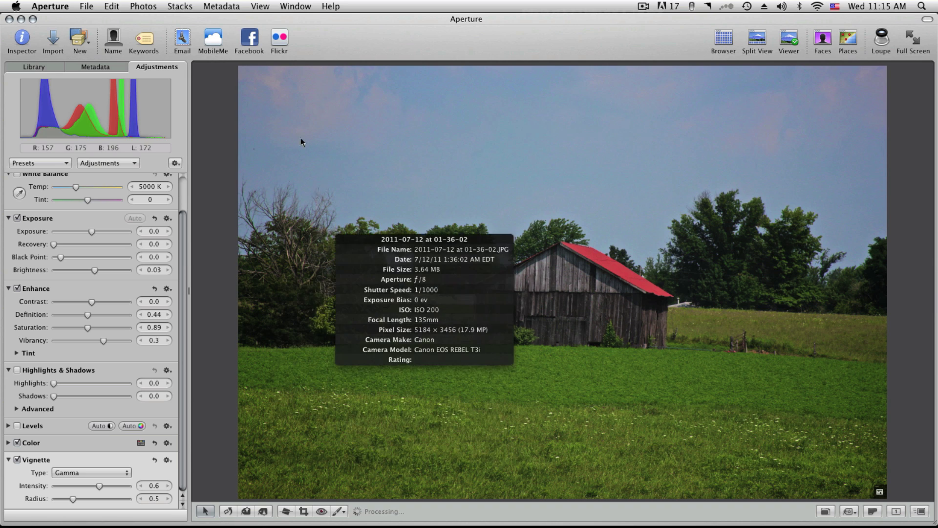
{"action": "scroll", "coordinate": [98, 381], "scroll_direction": "up", "scroll_amount": 2}
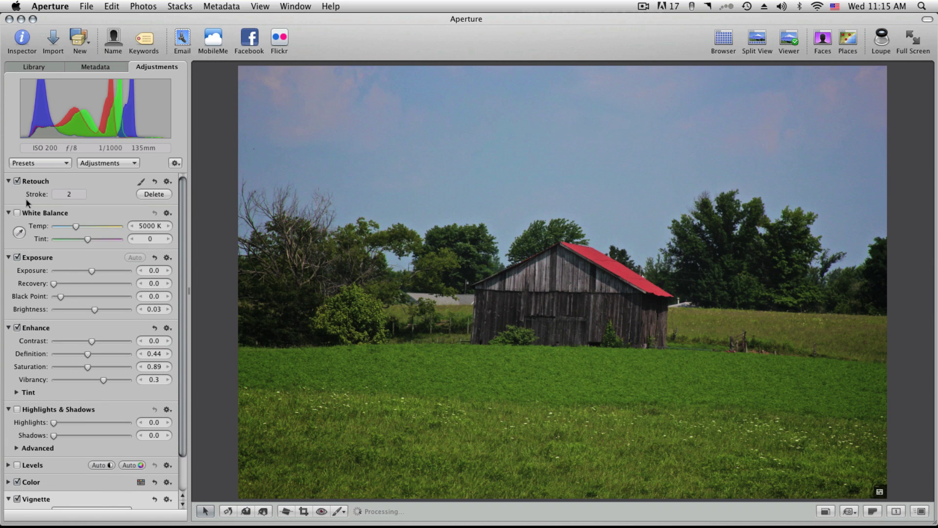
{"action": "scroll", "coordinate": [33, 379], "scroll_direction": "down", "scroll_amount": 2}
{"action": "scroll", "coordinate": [33, 380], "scroll_direction": "down", "scroll_amount": 1}
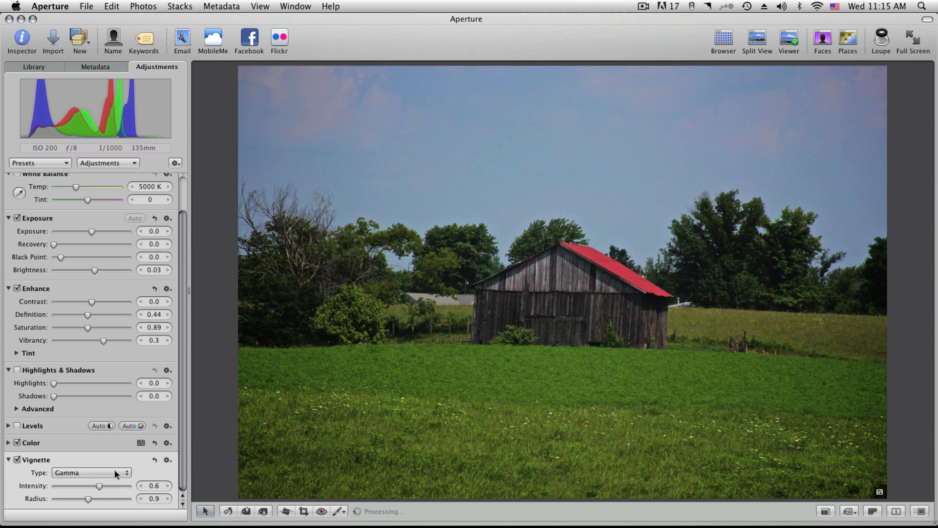
{"action": "left_click_drag", "start_coordinate": [101, 485], "coordinate": [115, 485]}
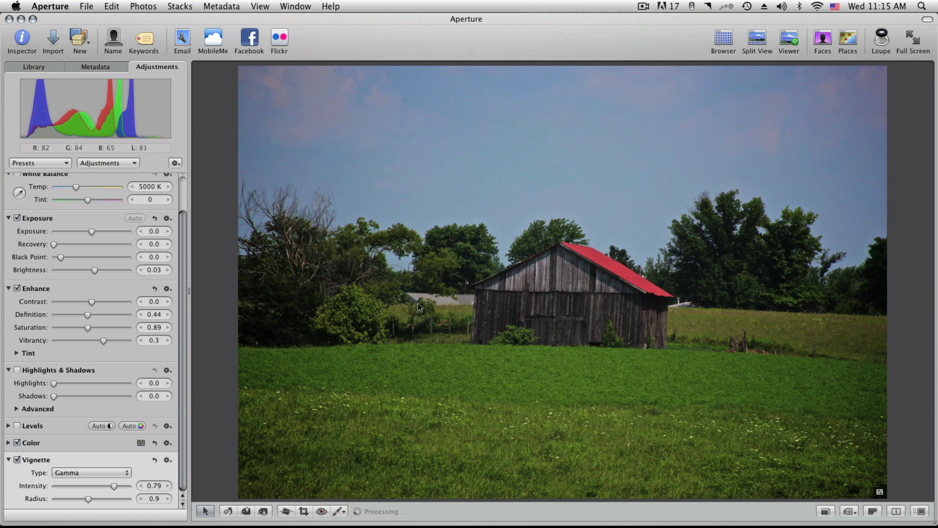
{"action": "mouse_move", "coordinate": [419, 303]}
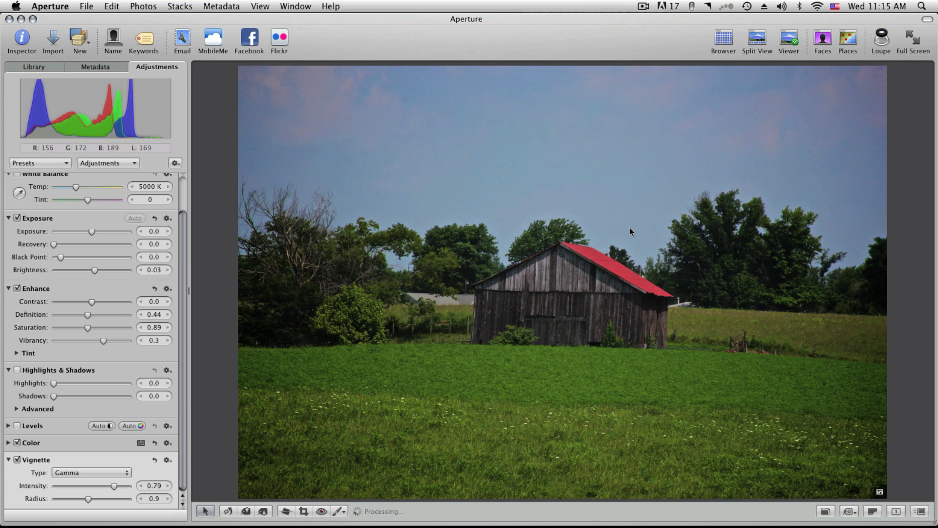
{"action": "mouse_move", "coordinate": [655, 226]}
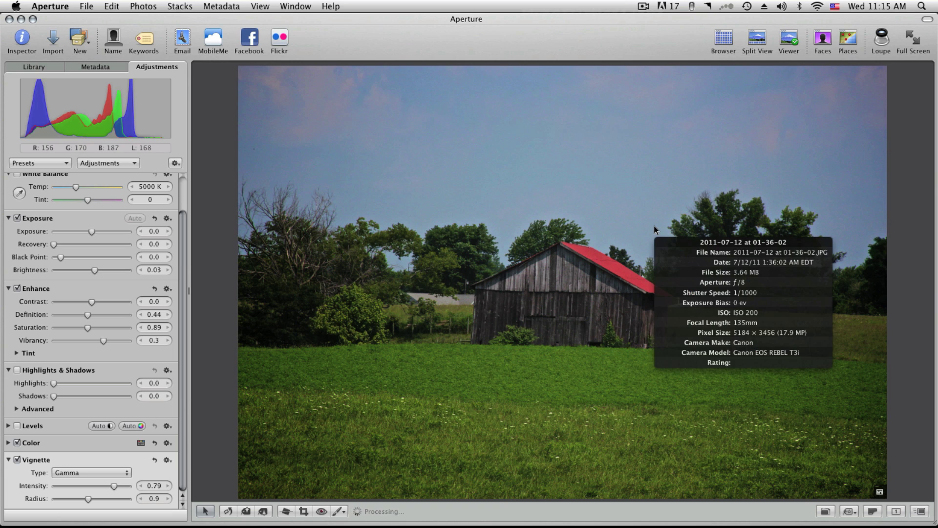
Step: Send the barn photo to Adobe Photoshop CS5 for external editing, and return to its adjustment controls in Aperture
{"action": "right_click", "coordinate": [482, 215]}
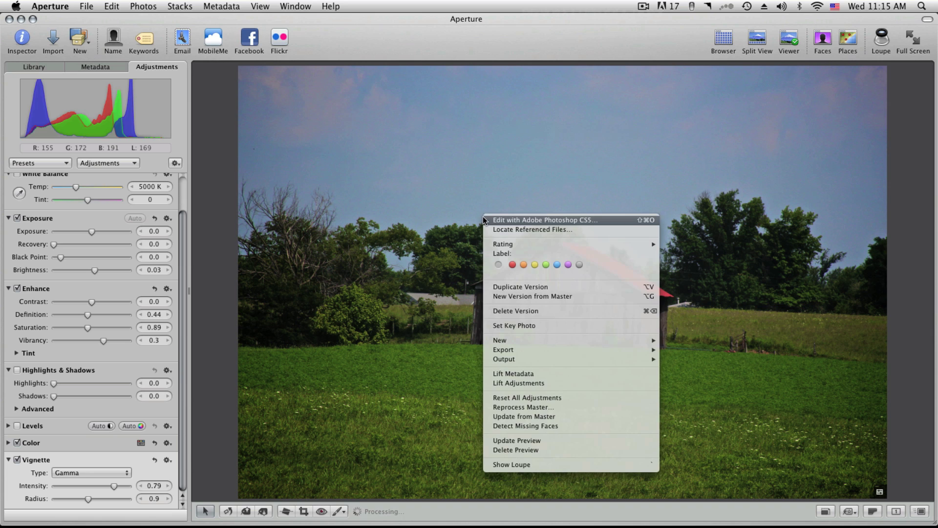
{"action": "left_click", "coordinate": [503, 219]}
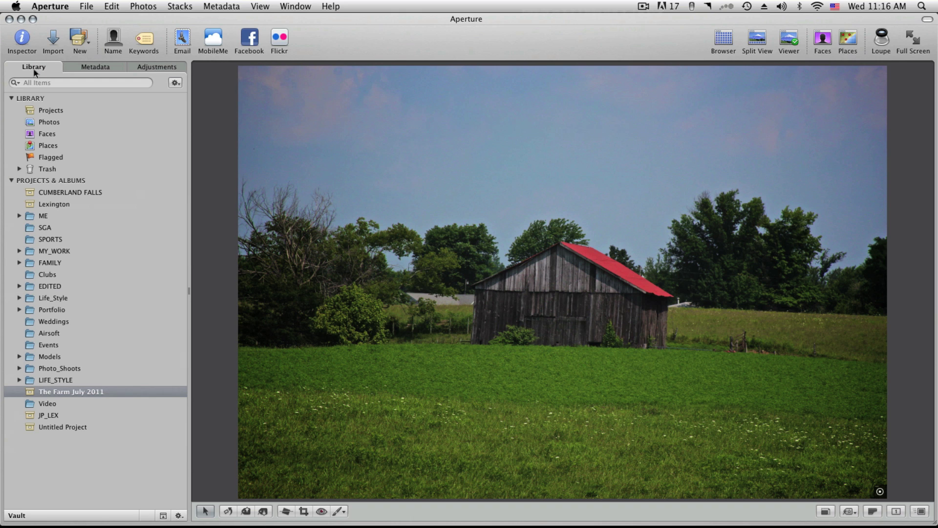
{"action": "left_click", "coordinate": [158, 67]}
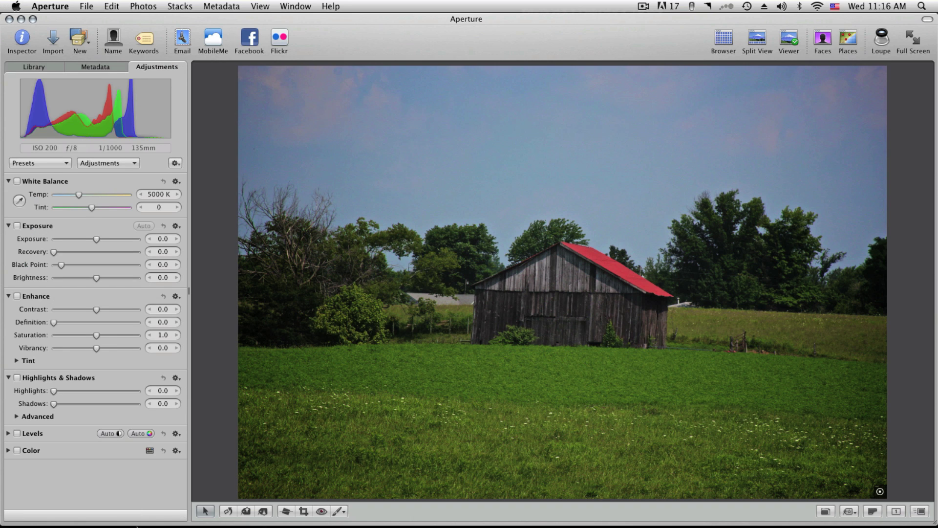
Step: Examine the master export options for the barn photo with Desktop as destination, including subfolder and name formats, and cancel the export
{"action": "right_click", "coordinate": [598, 234]}
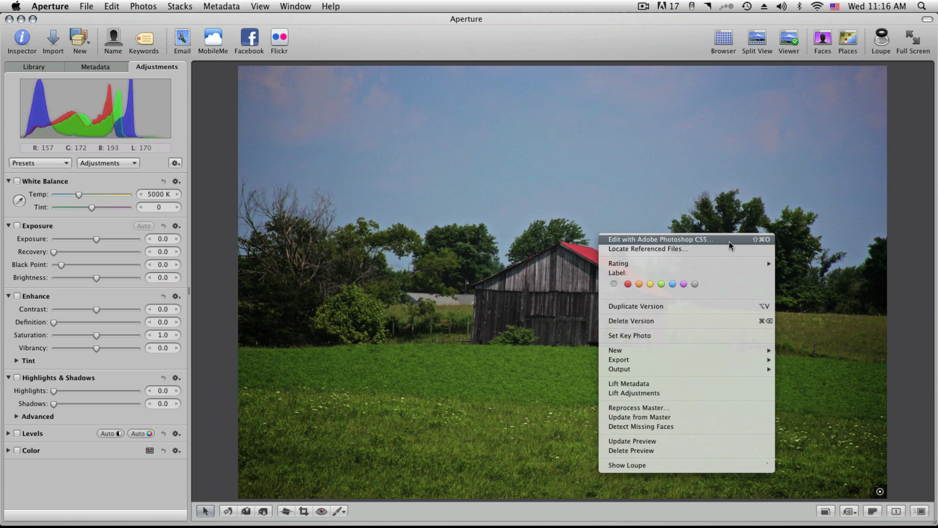
{"action": "mouse_move", "coordinate": [622, 363]}
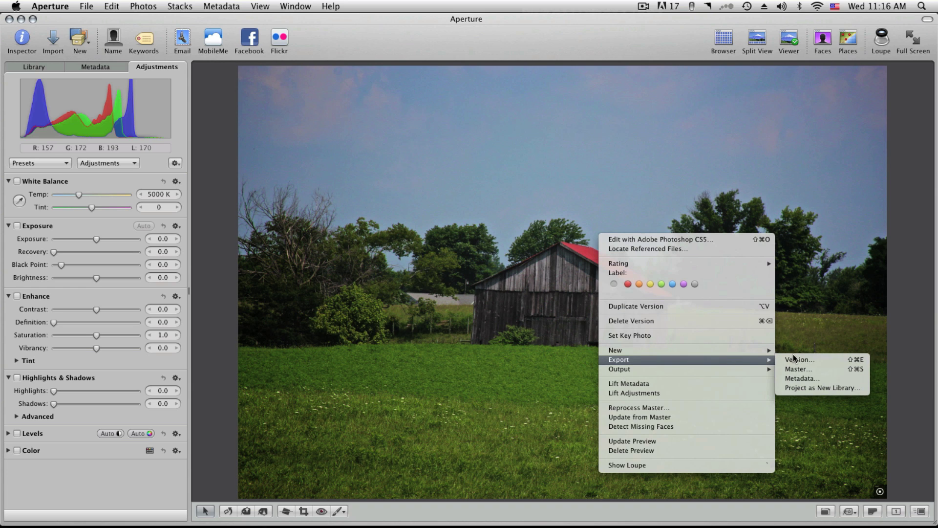
{"action": "left_click", "coordinate": [822, 367]}
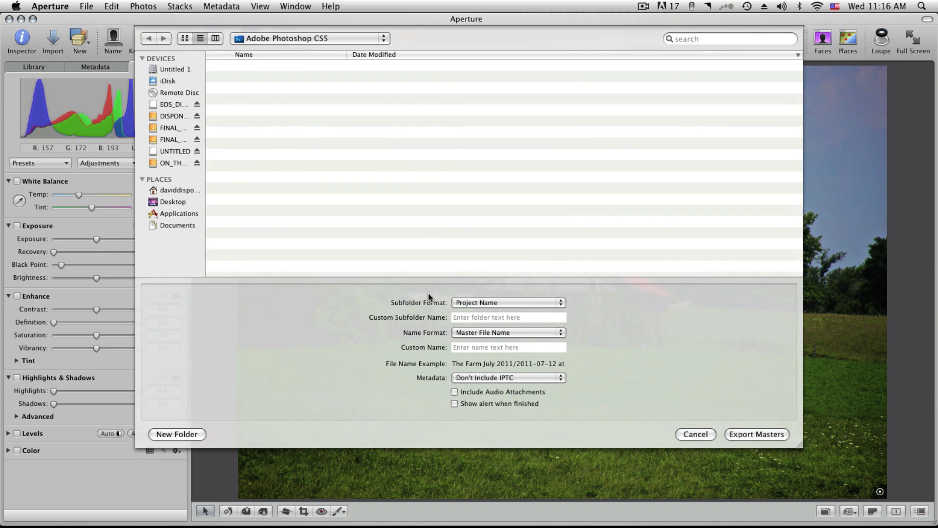
{"action": "left_click", "coordinate": [169, 241]}
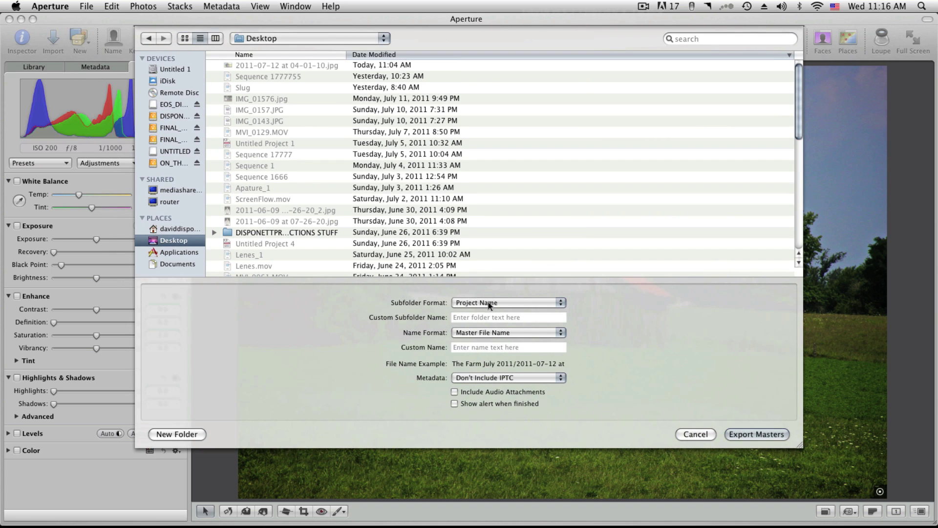
{"action": "left_click", "coordinate": [491, 333]}
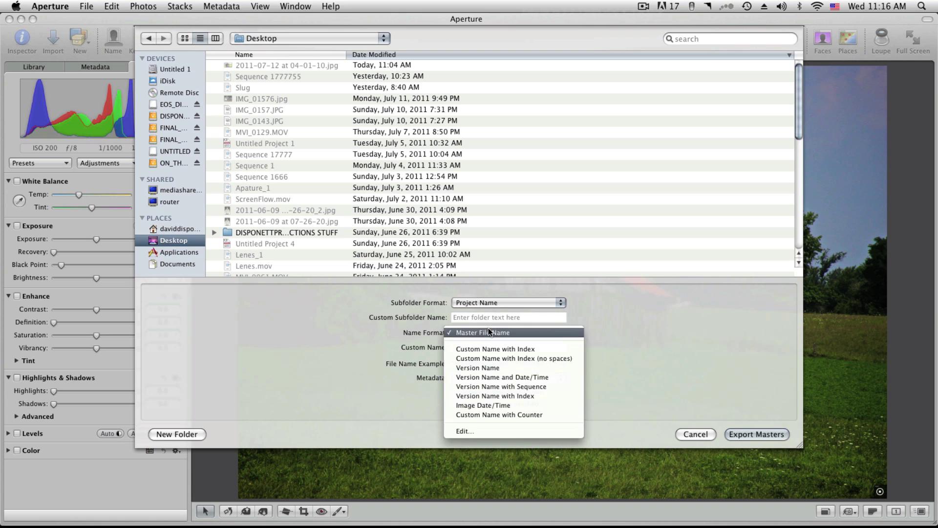
{"action": "left_click", "coordinate": [488, 331]}
{"action": "left_click", "coordinate": [489, 304]}
{"action": "left_click", "coordinate": [489, 304]}
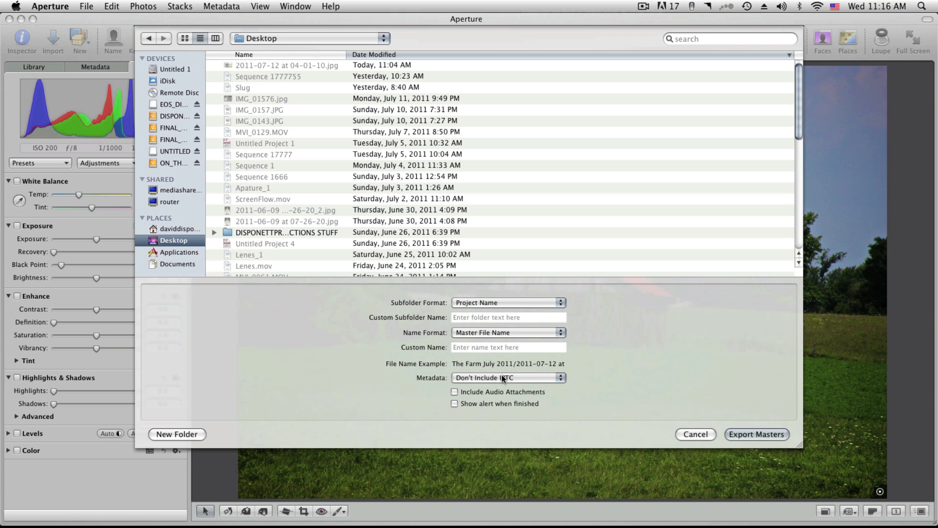
{"action": "left_click", "coordinate": [704, 433]}
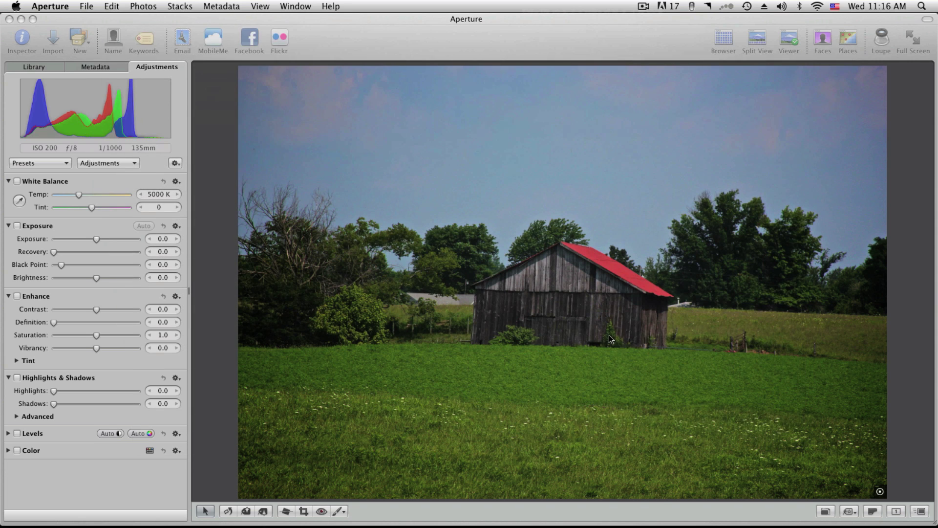
Step: Examine the version export options for the barn photo, including the available export presets, keeping JPEG - Fit within 1024 x 1024
{"action": "right_click", "coordinate": [609, 335]}
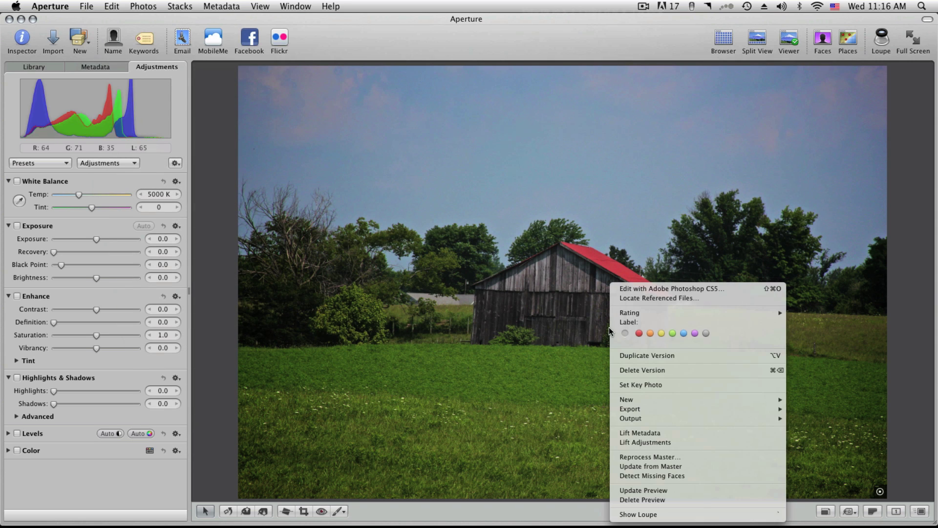
{"action": "mouse_move", "coordinate": [664, 409]}
{"action": "left_click", "coordinate": [814, 411]}
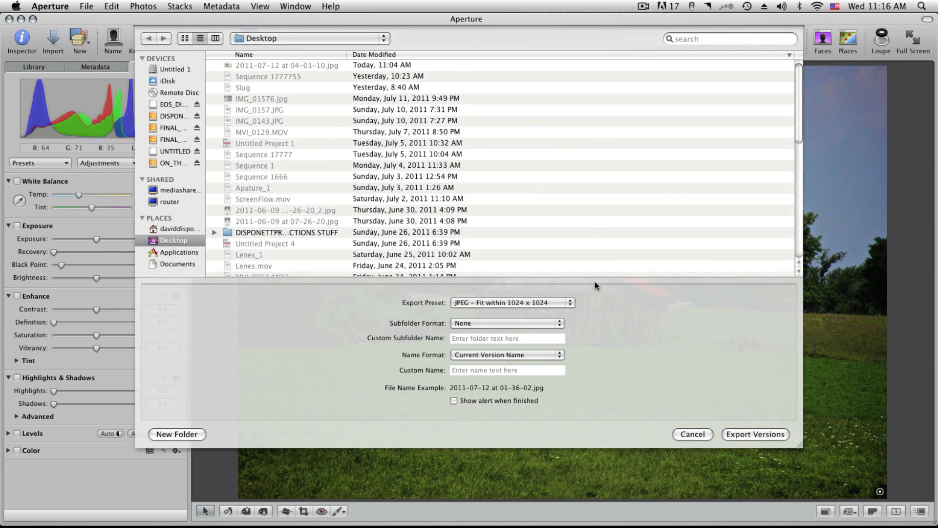
{"action": "left_click", "coordinate": [498, 302]}
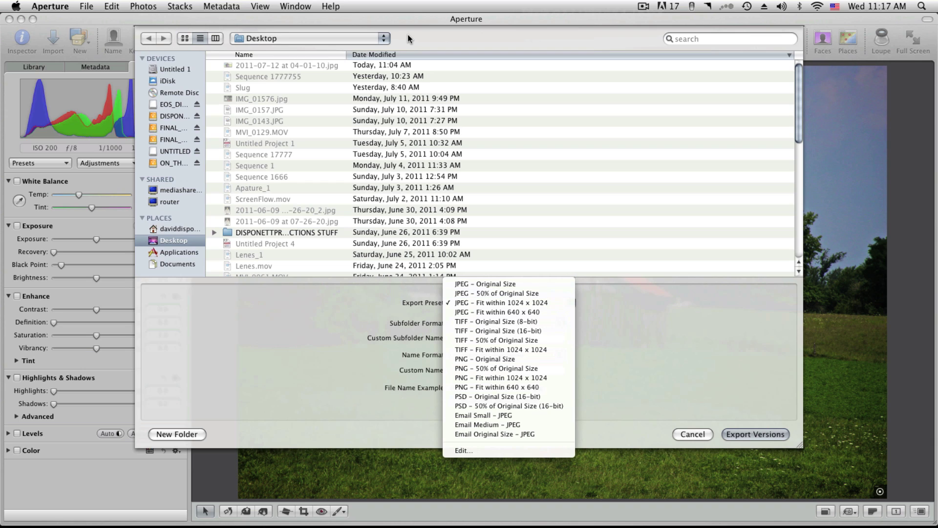
{"action": "left_click", "coordinate": [313, 397]}
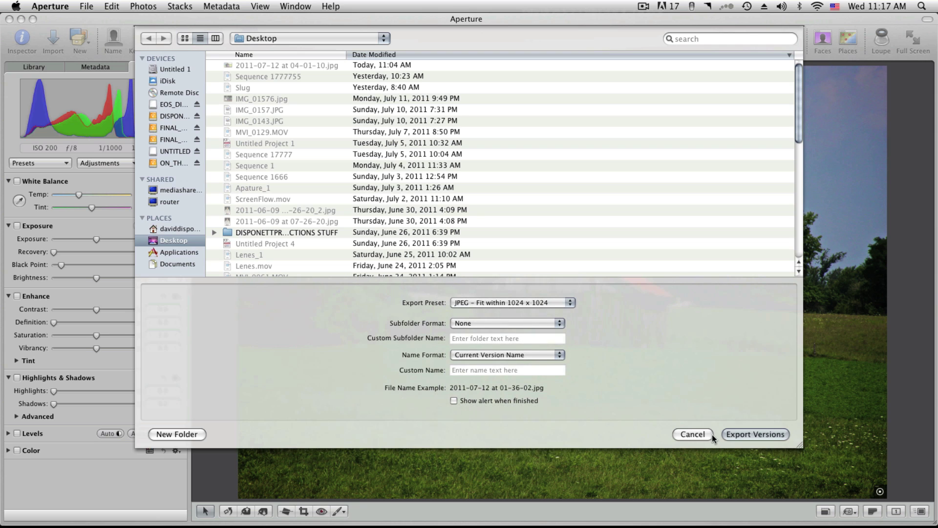
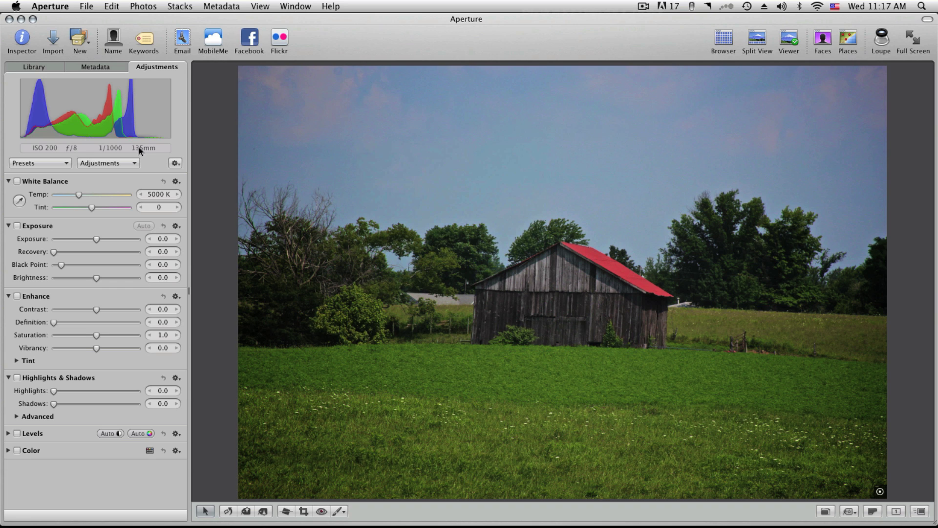
{"action": "left_click", "coordinate": [218, 4]}
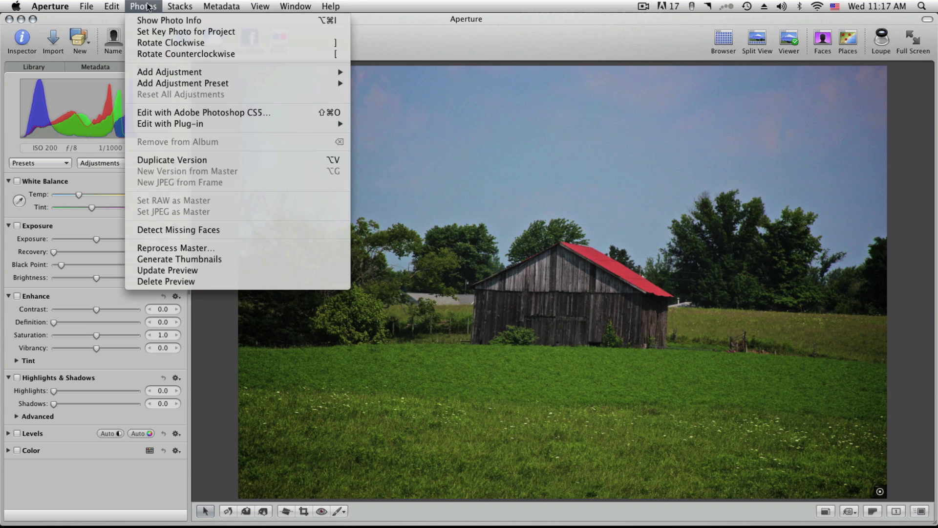
{"action": "mouse_move", "coordinate": [110, 8]}
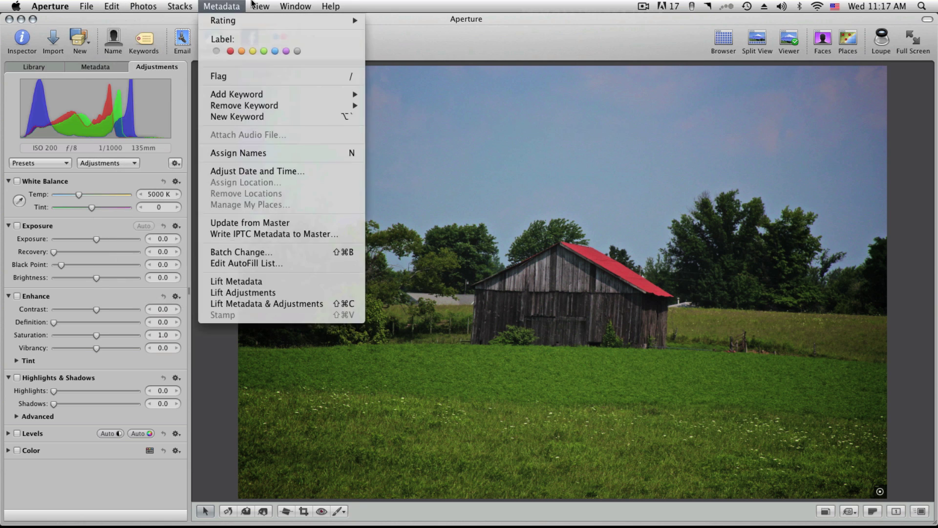
{"action": "mouse_move", "coordinate": [260, 6]}
{"action": "left_click", "coordinate": [25, 66]}
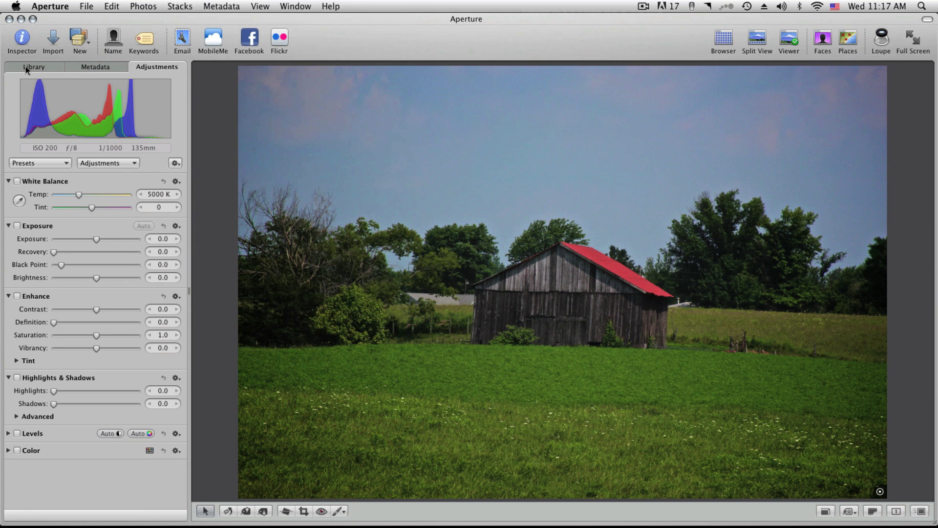
{"action": "left_click", "coordinate": [25, 66]}
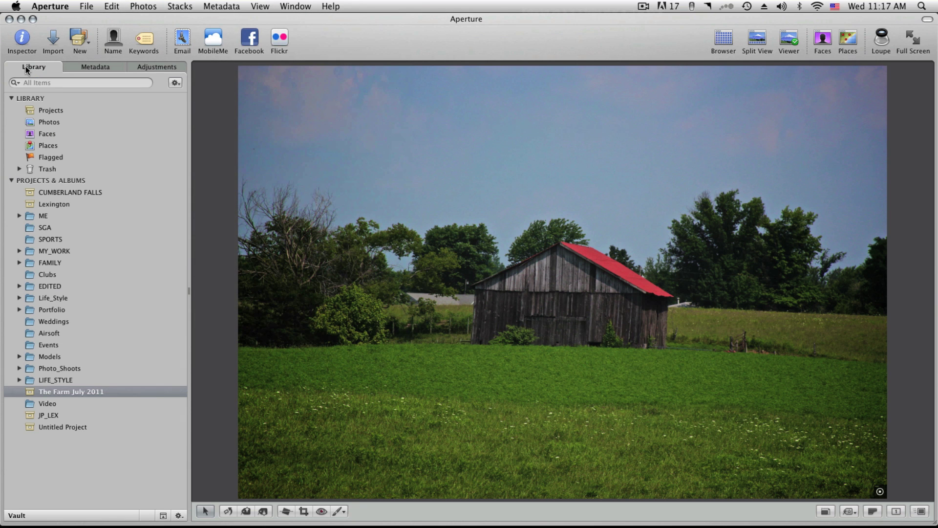
{"action": "mouse_move", "coordinate": [258, 236]}
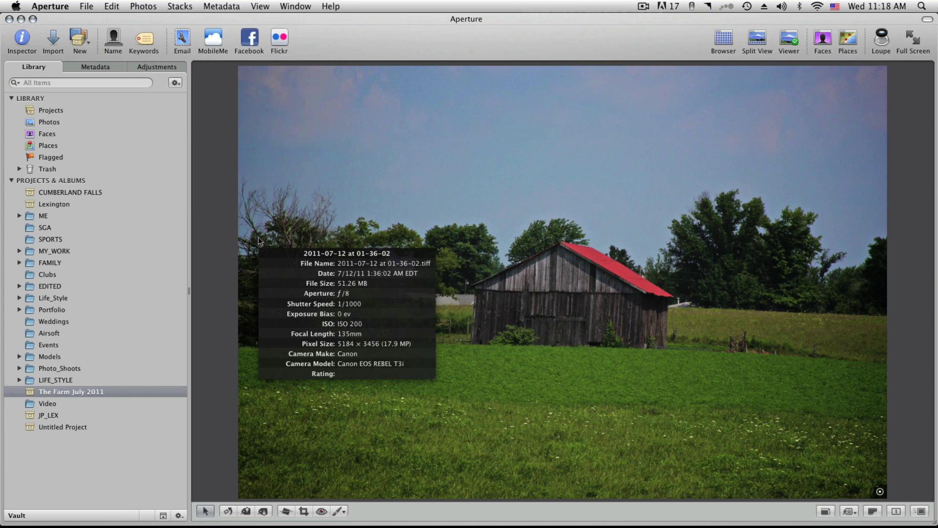
{"action": "left_click", "coordinate": [148, 67]}
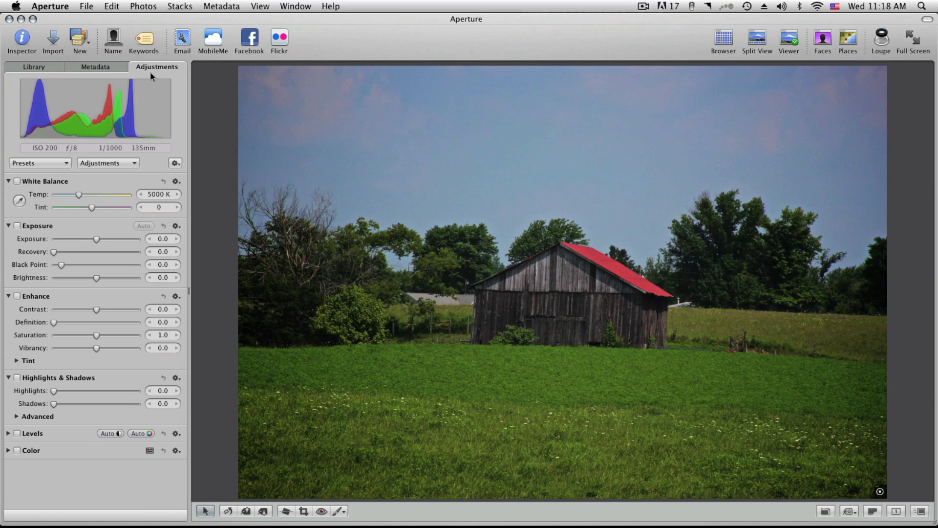